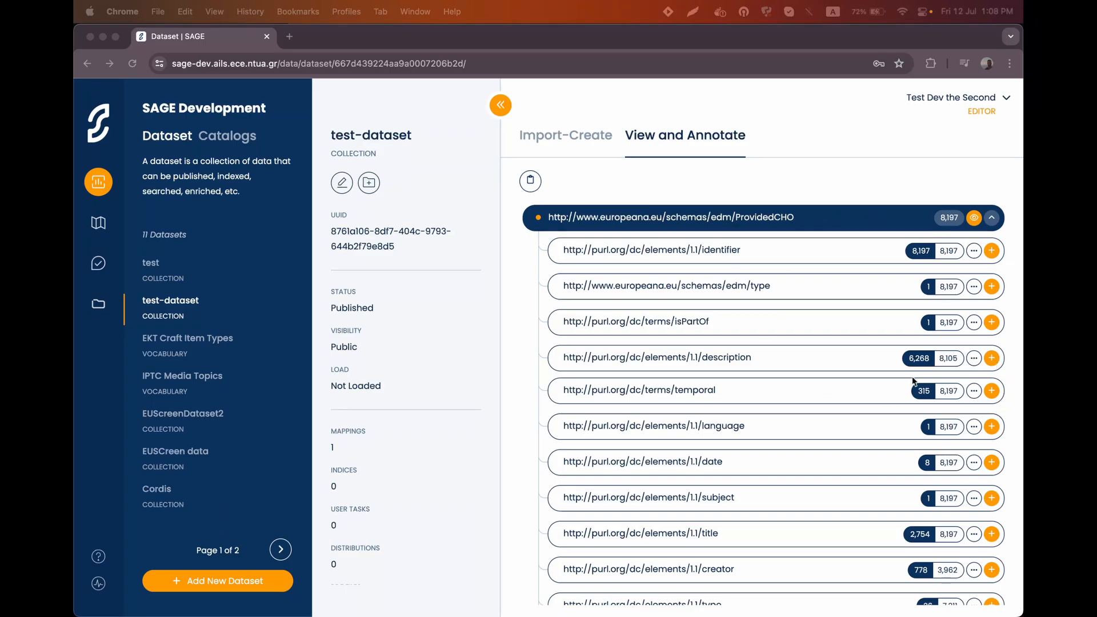
Step: Start a new annotator on the dc/elements/1.1/description property and name it my-annotator
click(990, 359)
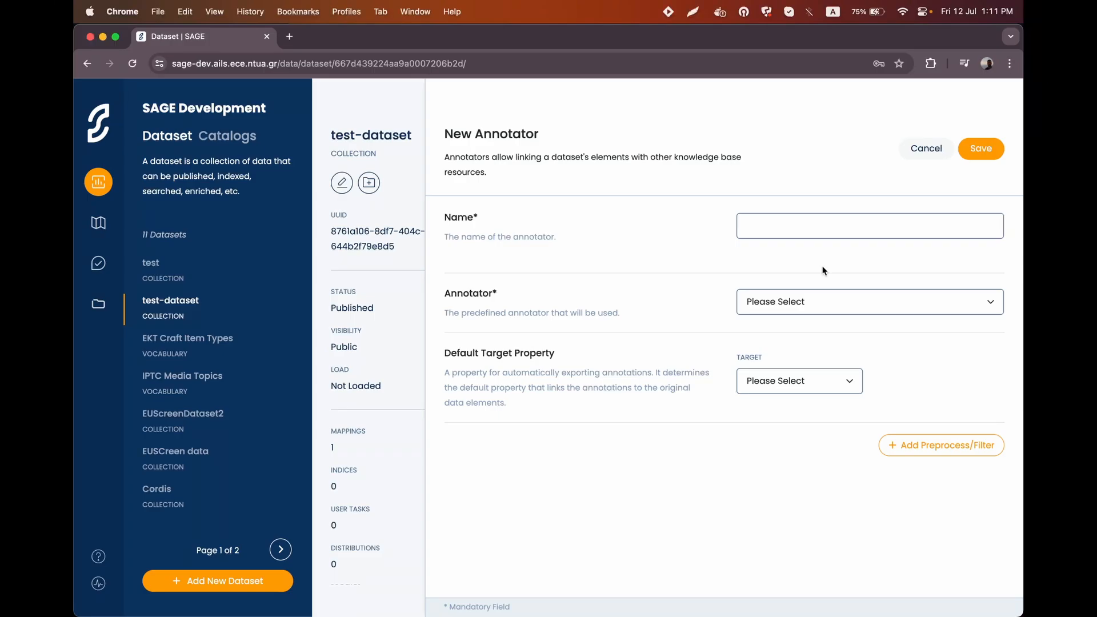
click(782, 225)
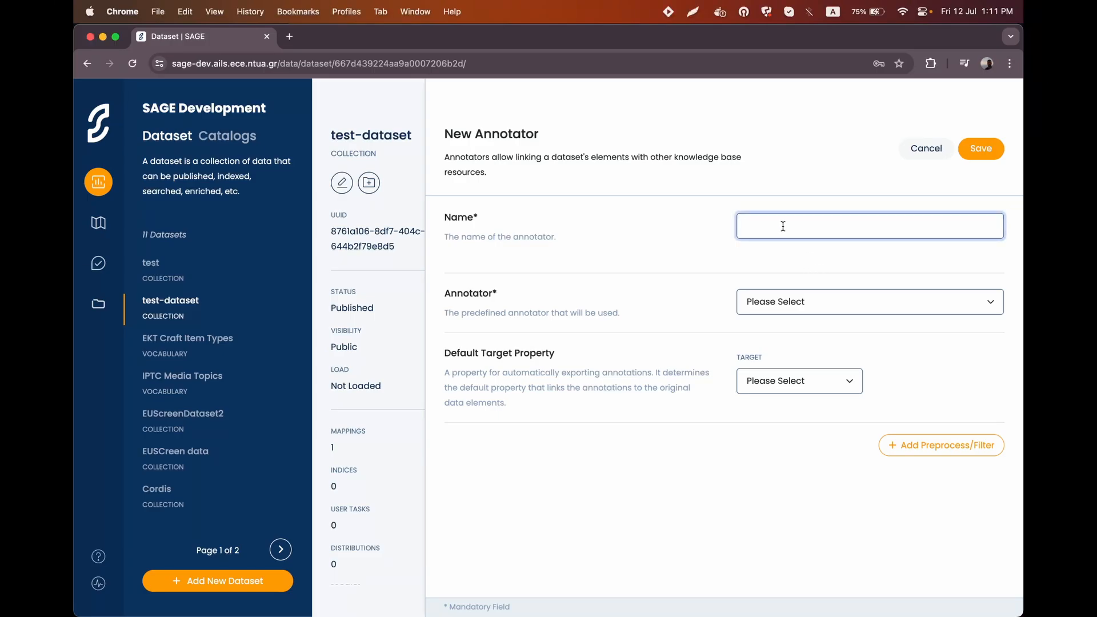
text(my-annotator)
Step: Choose the Simple inThesaurus Annotator as the annotator type and Europeana Fashion Thesaurus as its thesaurus
click(864, 299)
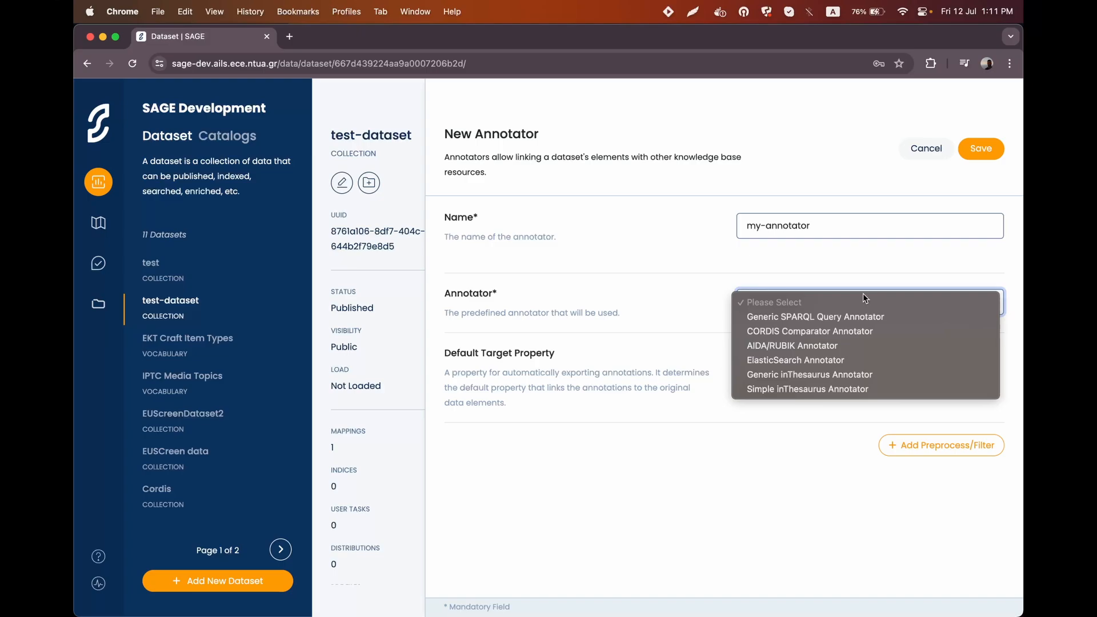
click(850, 389)
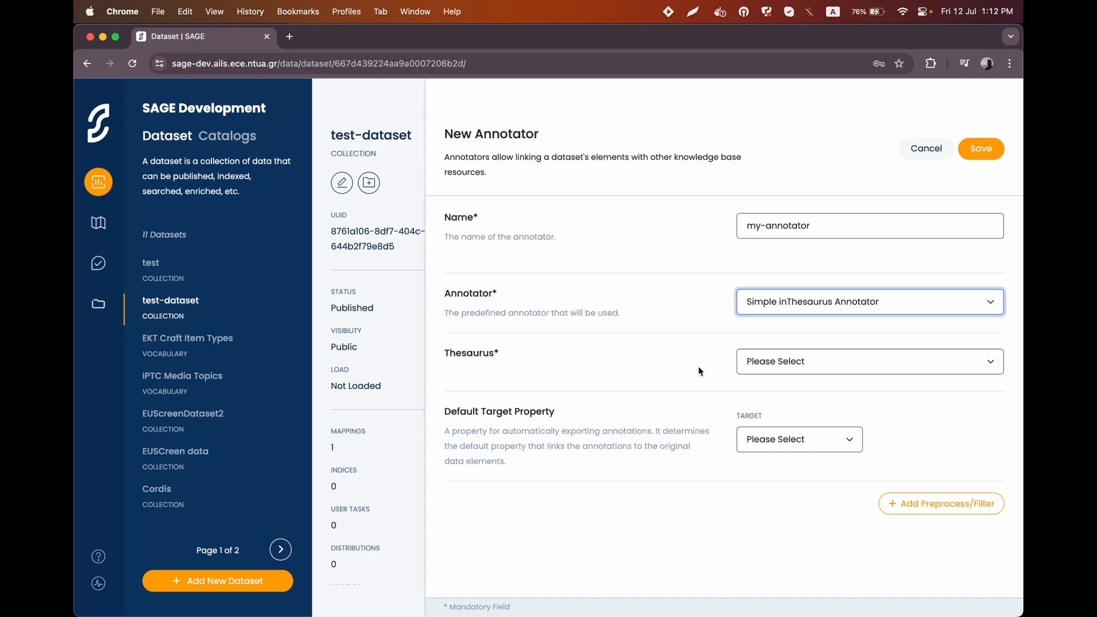
click(858, 362)
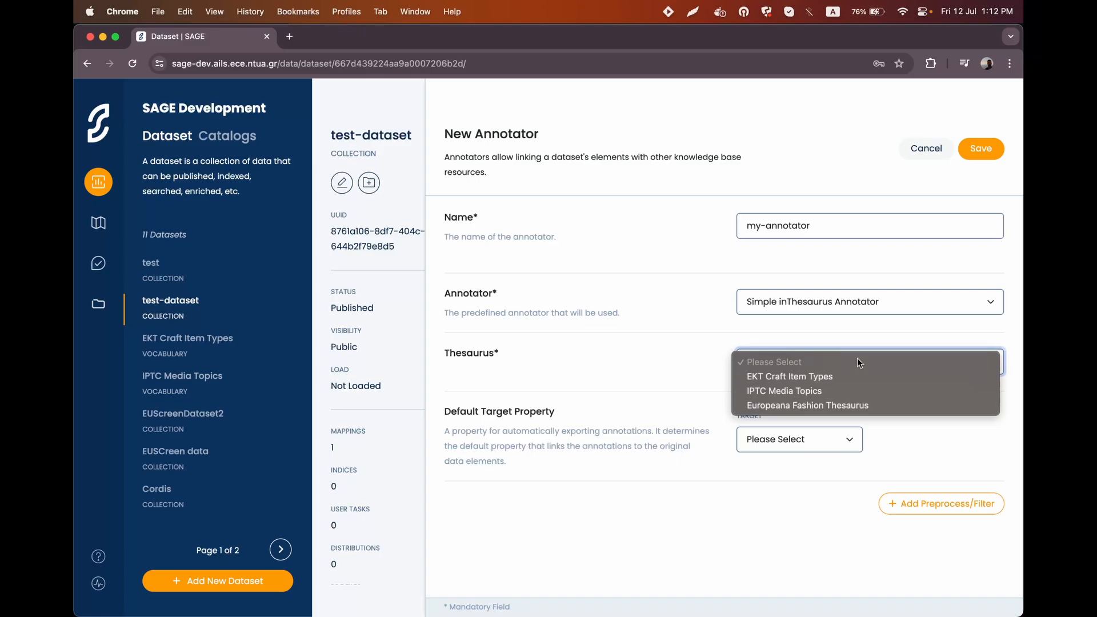
click(840, 405)
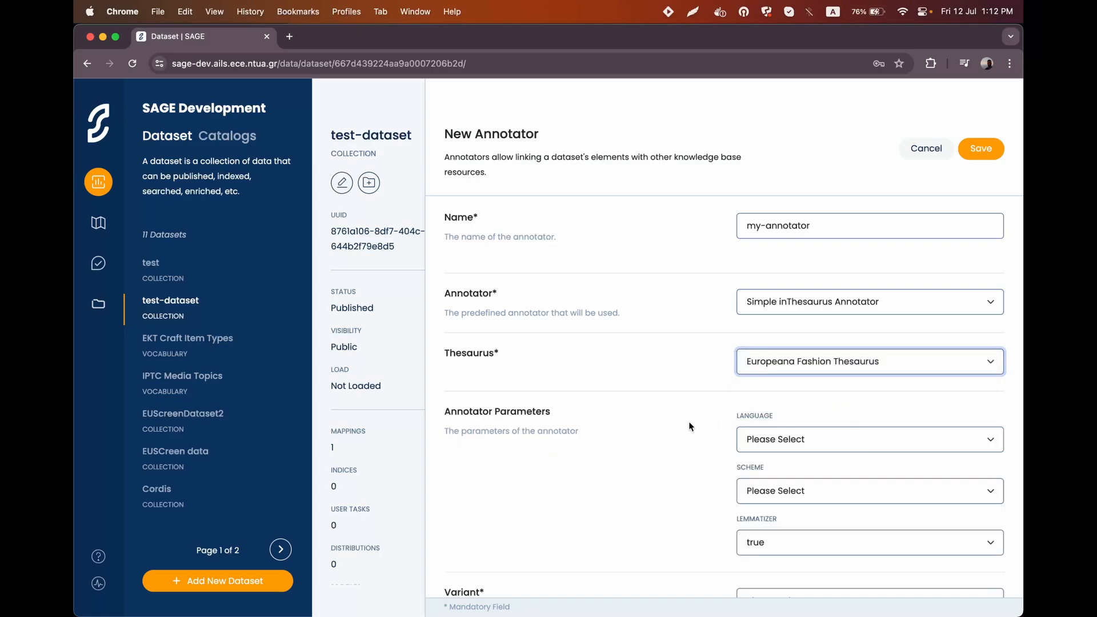
scroll(689, 426, down, 3)
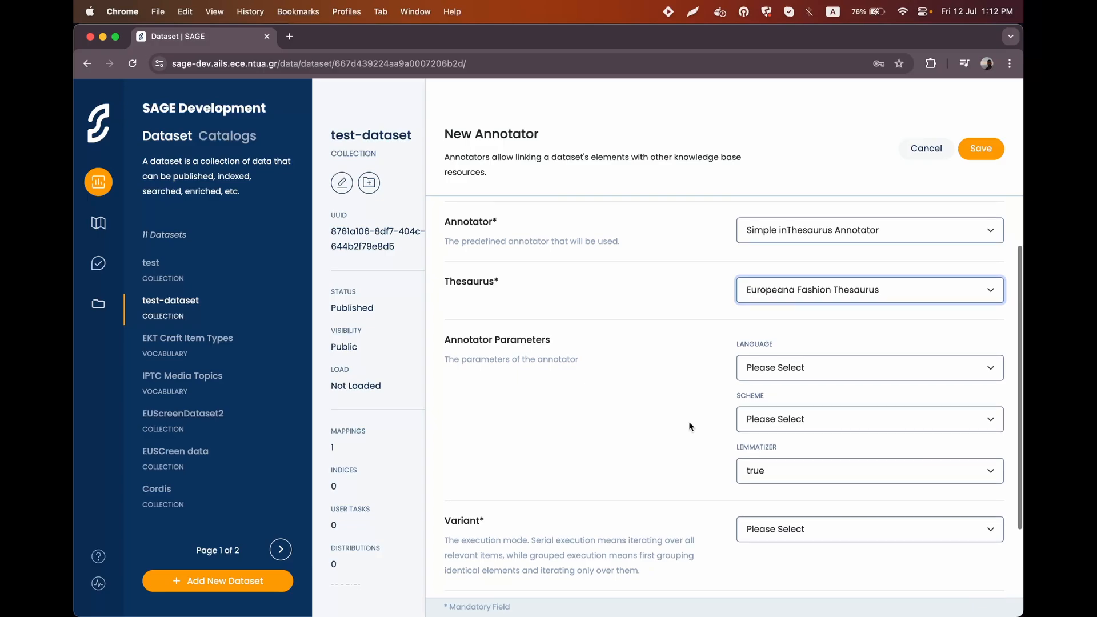
scroll(689, 426, down, 1)
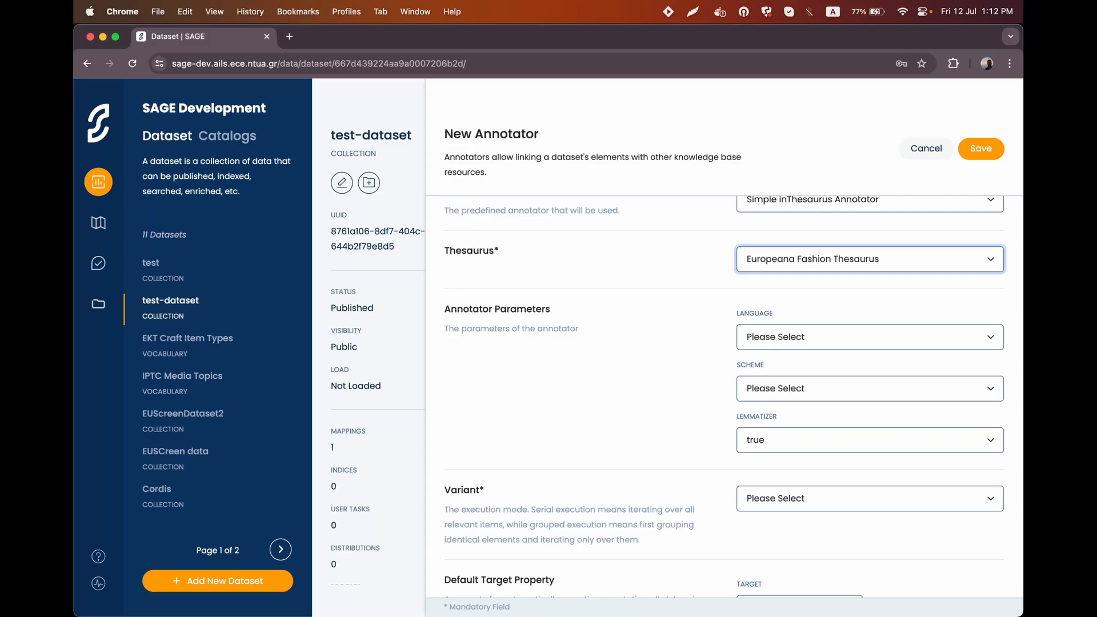
click(559, 390)
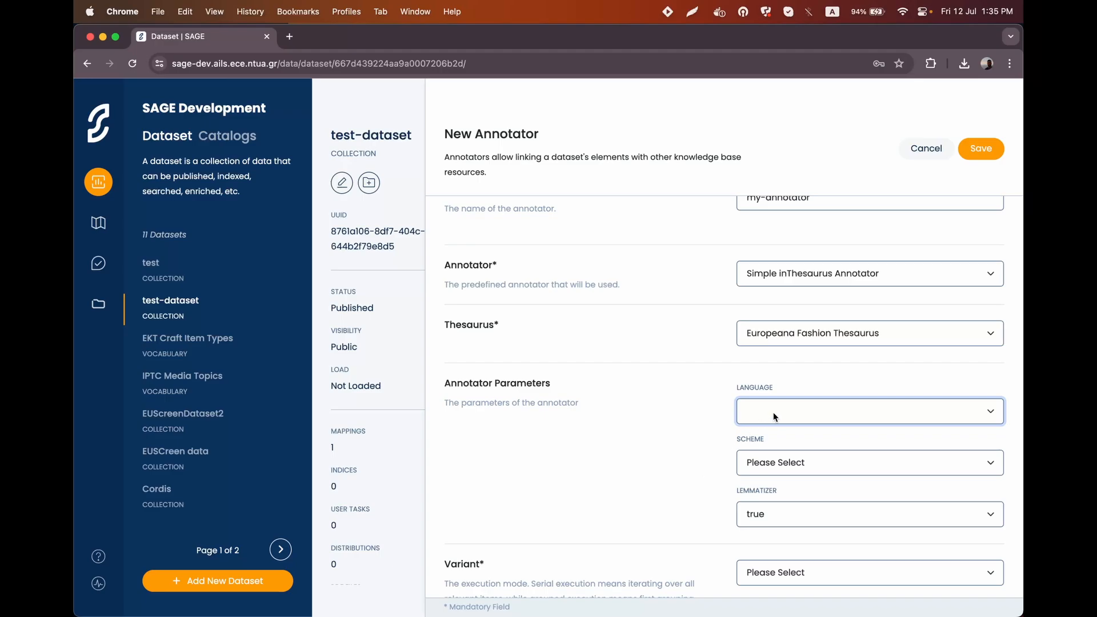
click(773, 412)
click(767, 563)
click(773, 464)
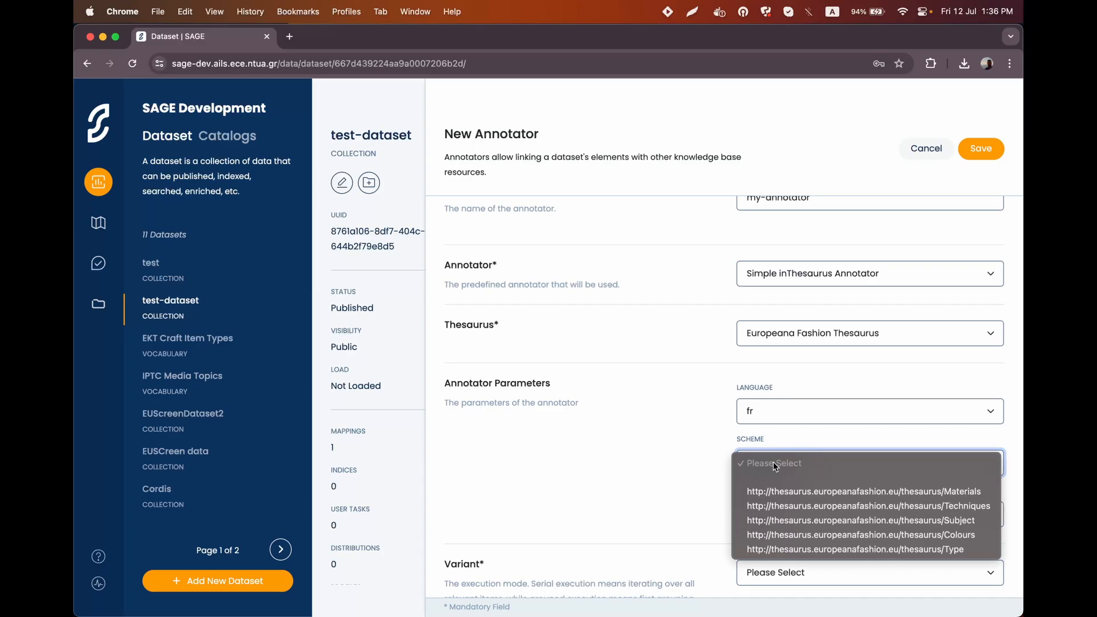
click(830, 535)
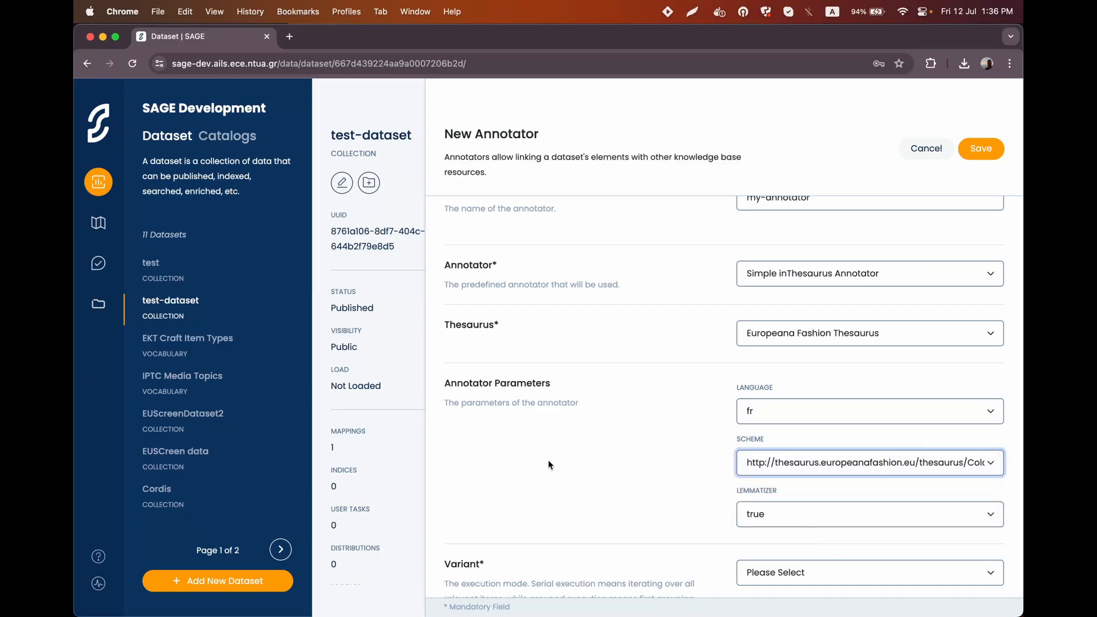
Step: Keep the lemmatizer parameter at true and set the annotator's variant to grouped execution
click(755, 507)
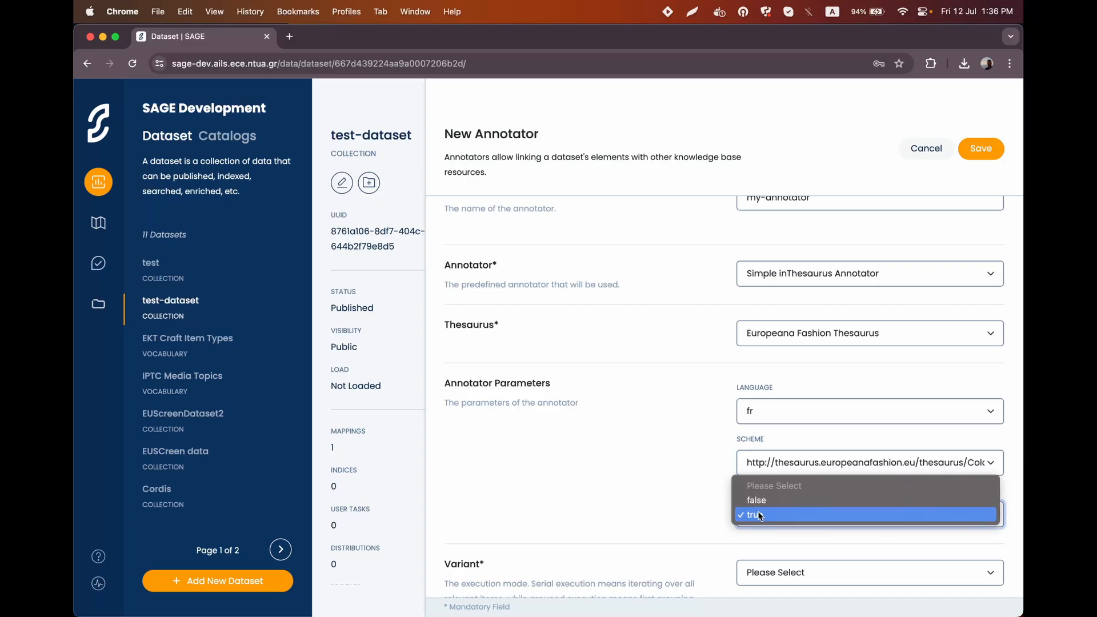
click(756, 514)
scroll(639, 517, down, 3)
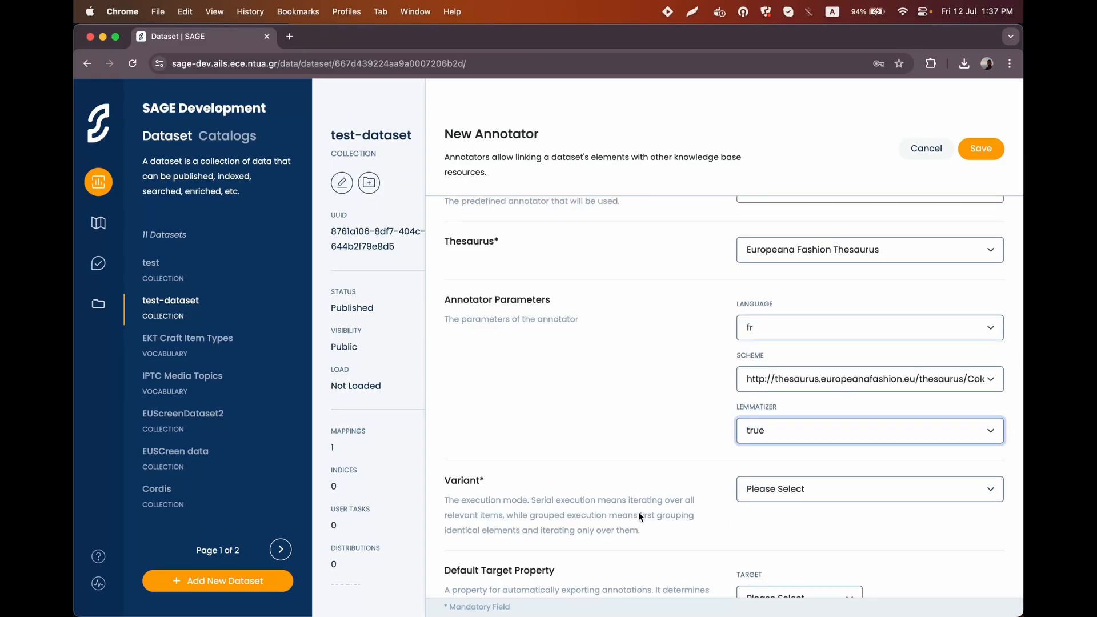
click(774, 490)
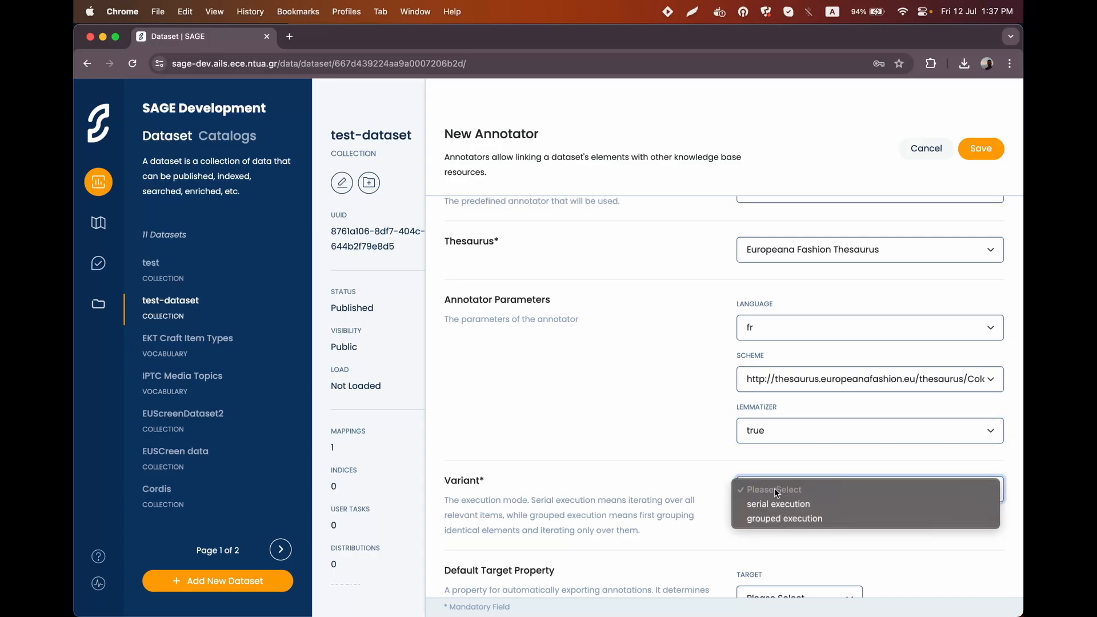
click(807, 518)
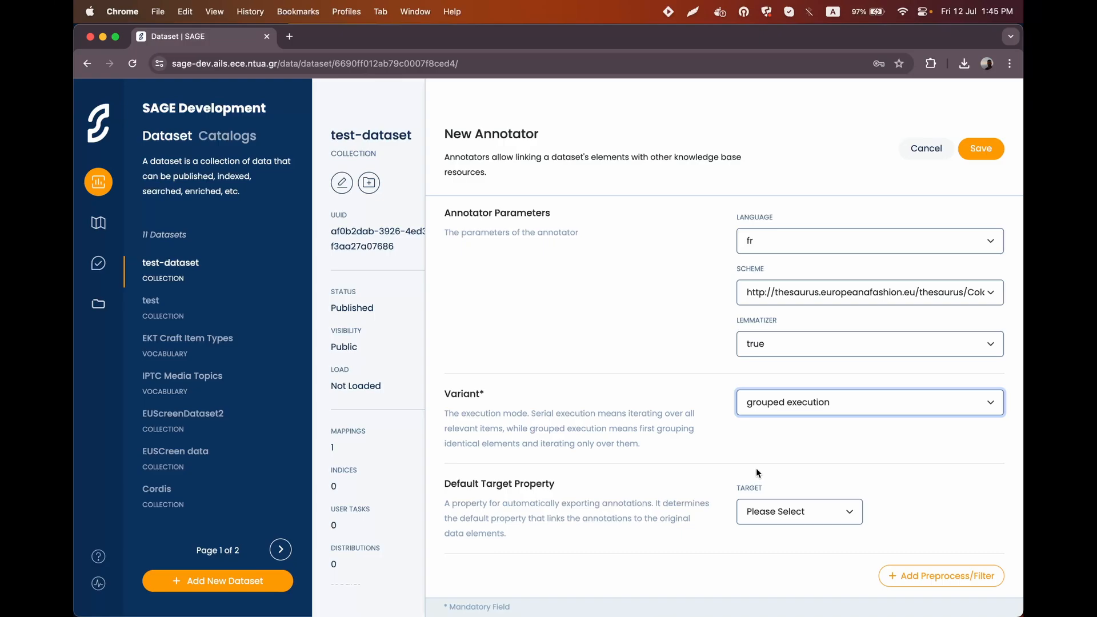
Step: Set the default target property to dce format and save the new annotator
click(772, 512)
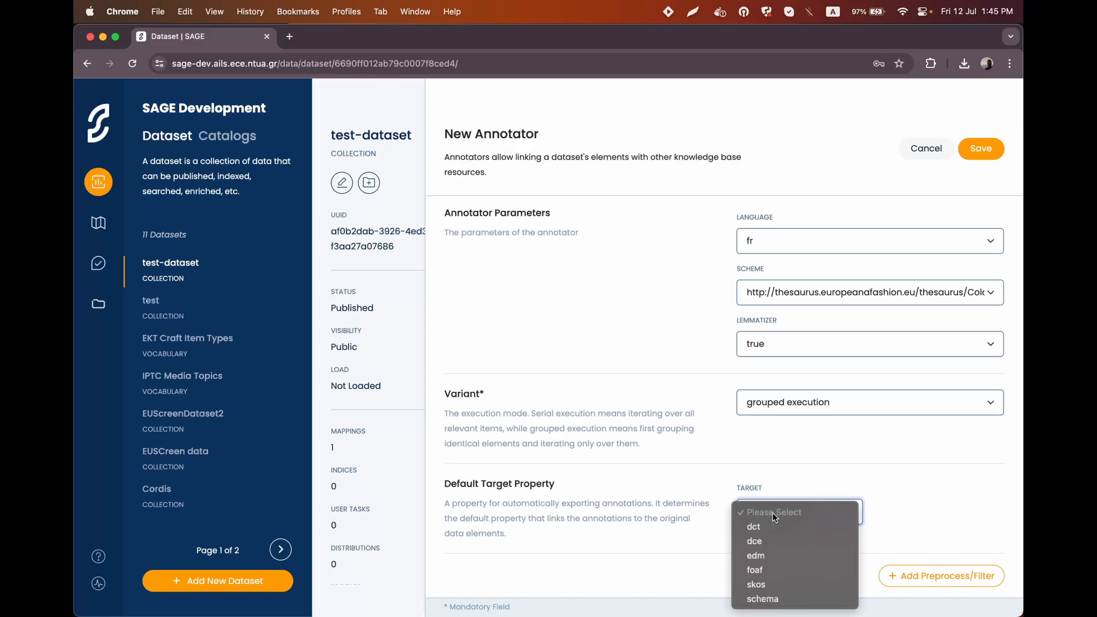
click(773, 540)
click(900, 510)
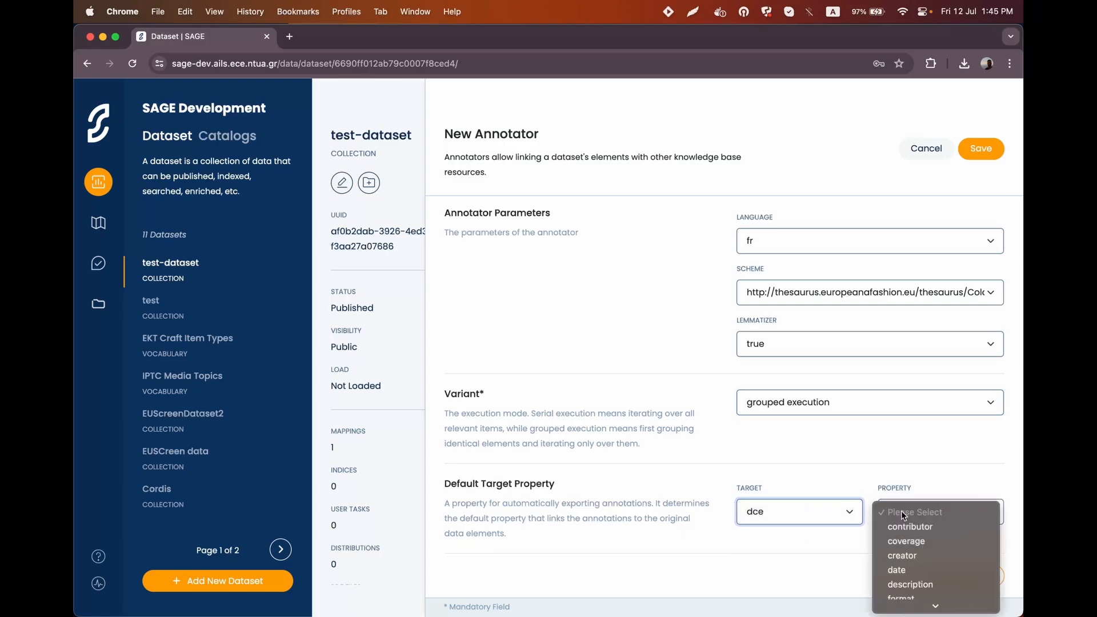
click(916, 473)
click(643, 342)
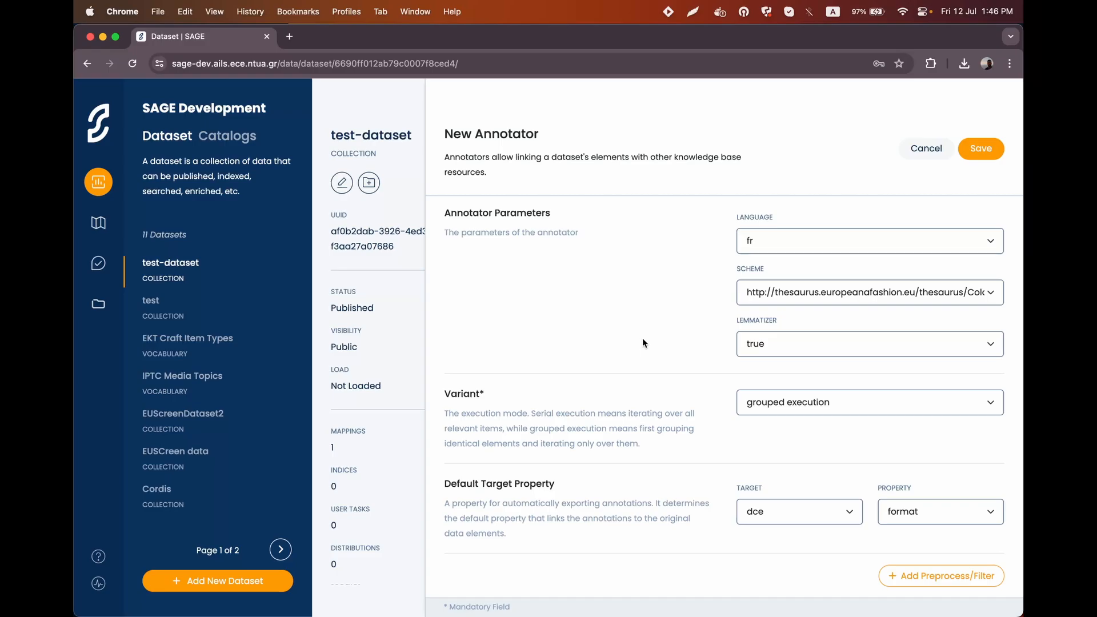
click(980, 150)
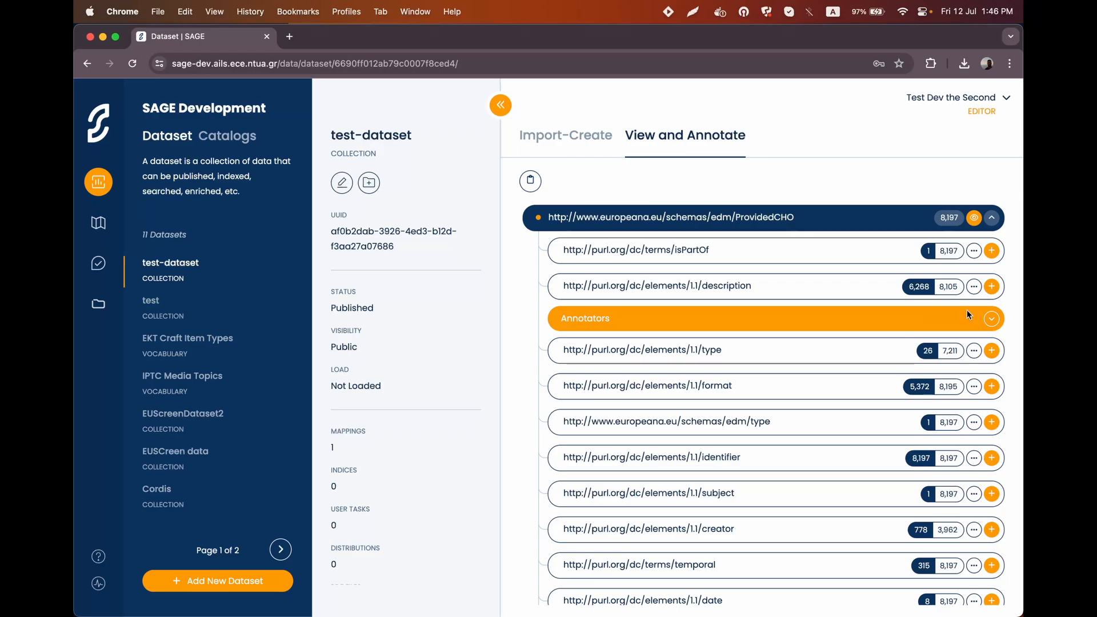
Step: Expand the annotators under the description property and execute my-annotator
click(989, 319)
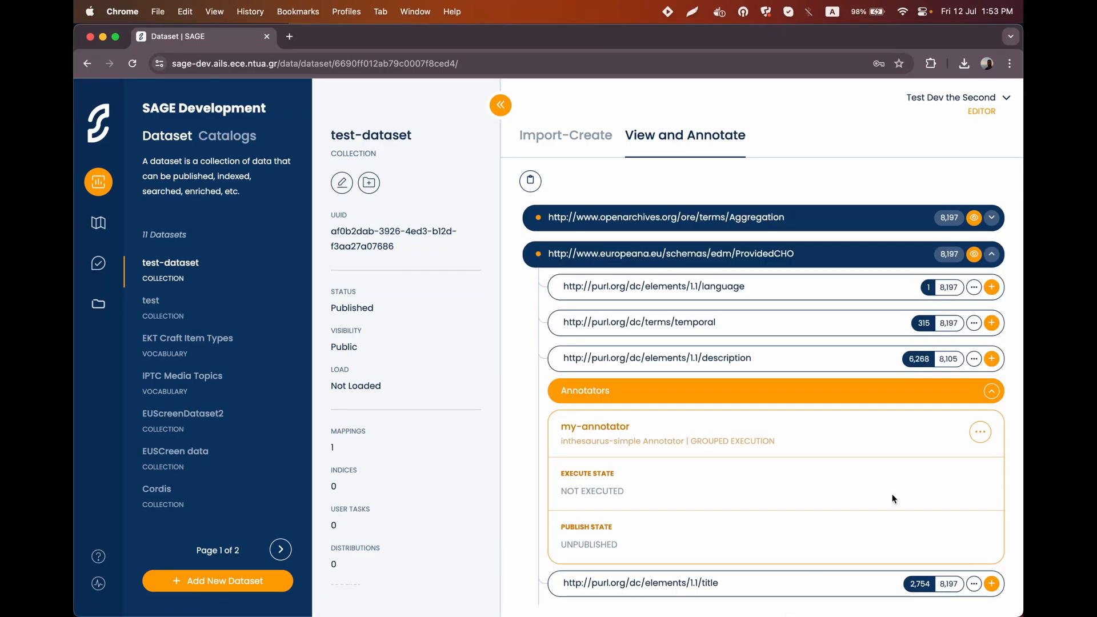
click(979, 439)
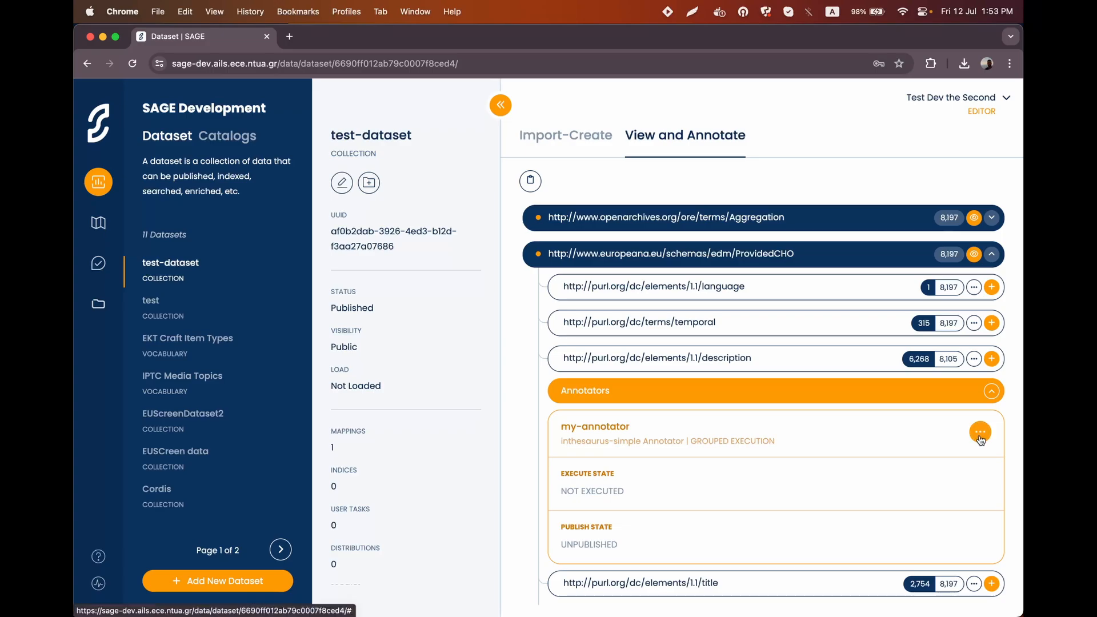
click(902, 540)
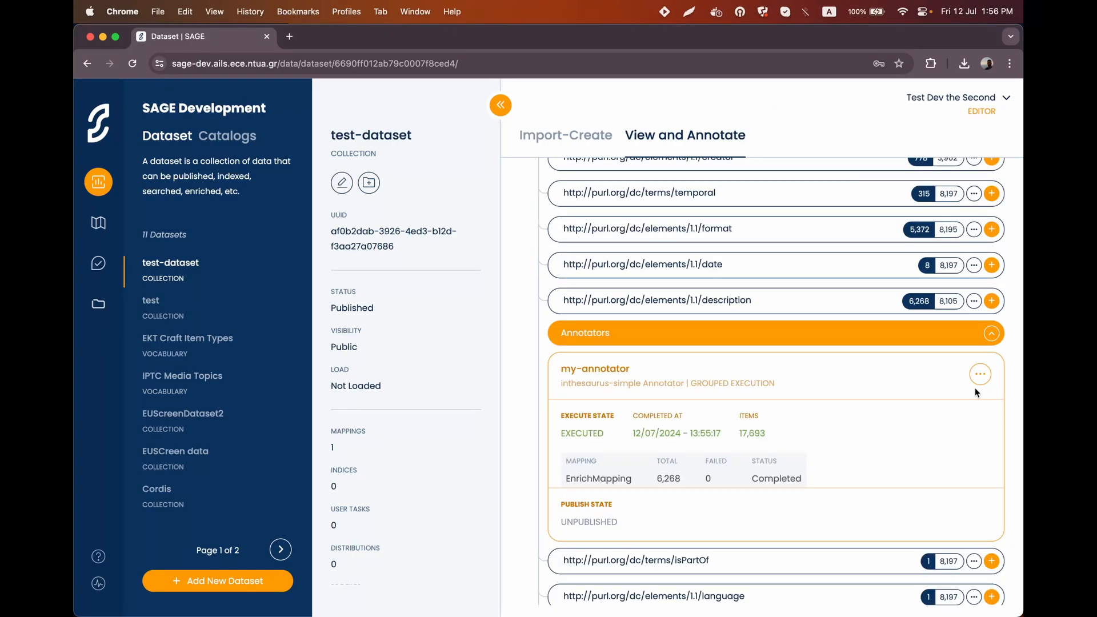
Step: Preview the annotations produced by my-annotator, reviewing the detected colour terms, and close the preview
click(979, 382)
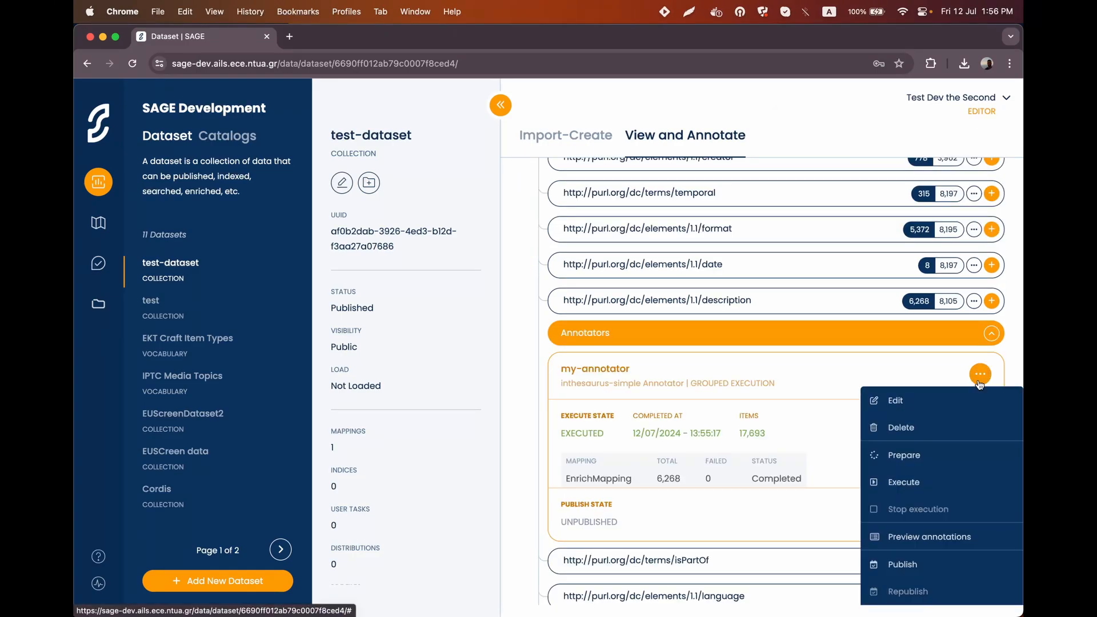
click(901, 536)
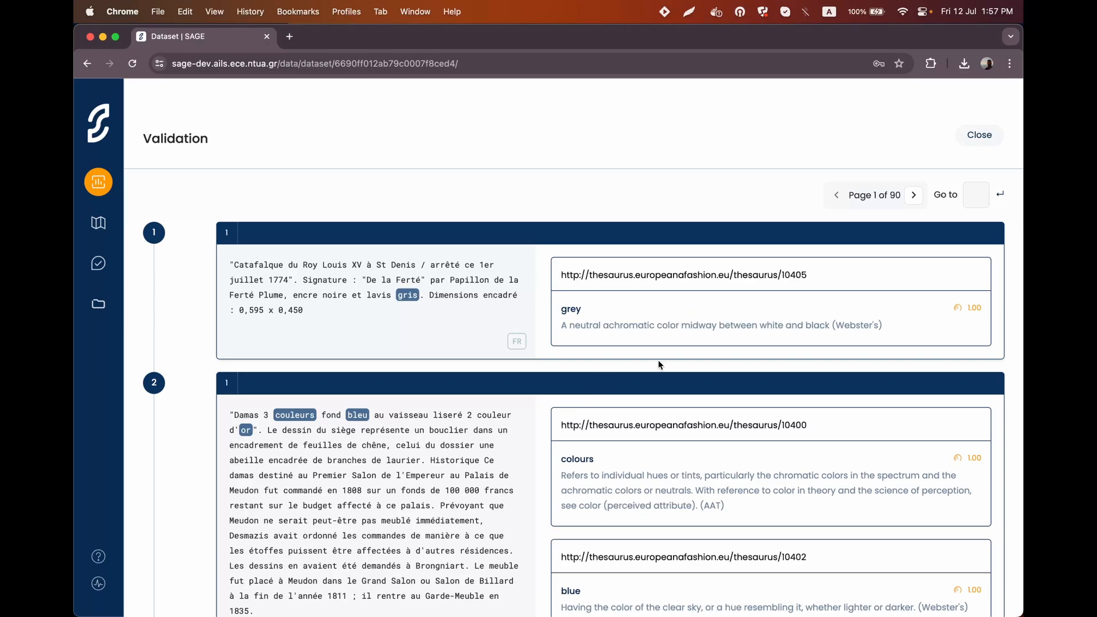
click(975, 138)
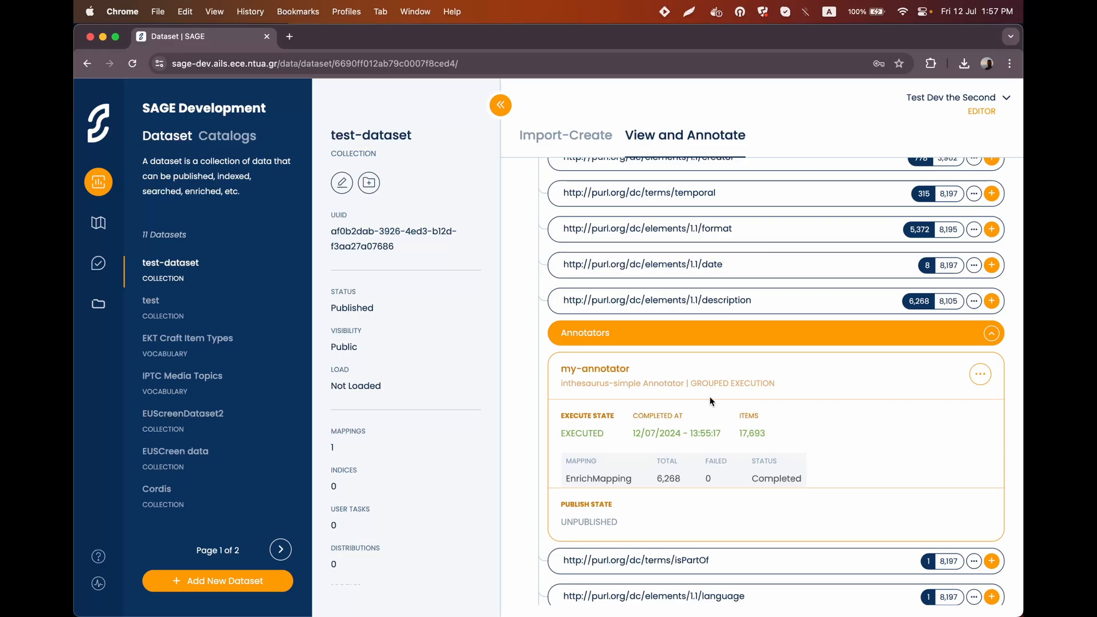
Step: Publish the annotations of my-annotator
click(979, 375)
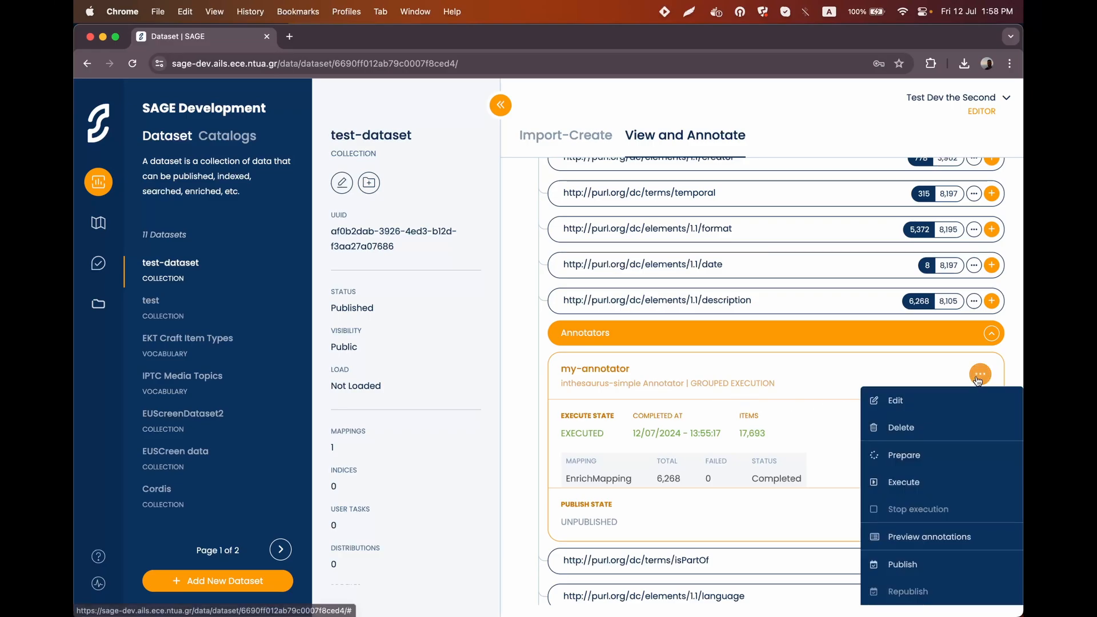
click(906, 564)
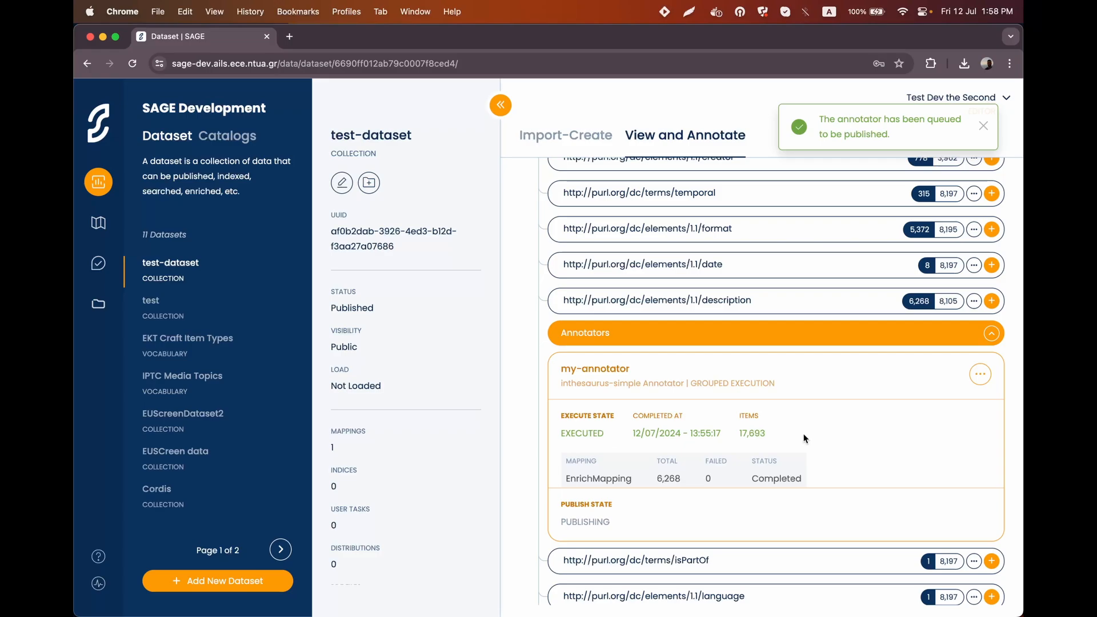